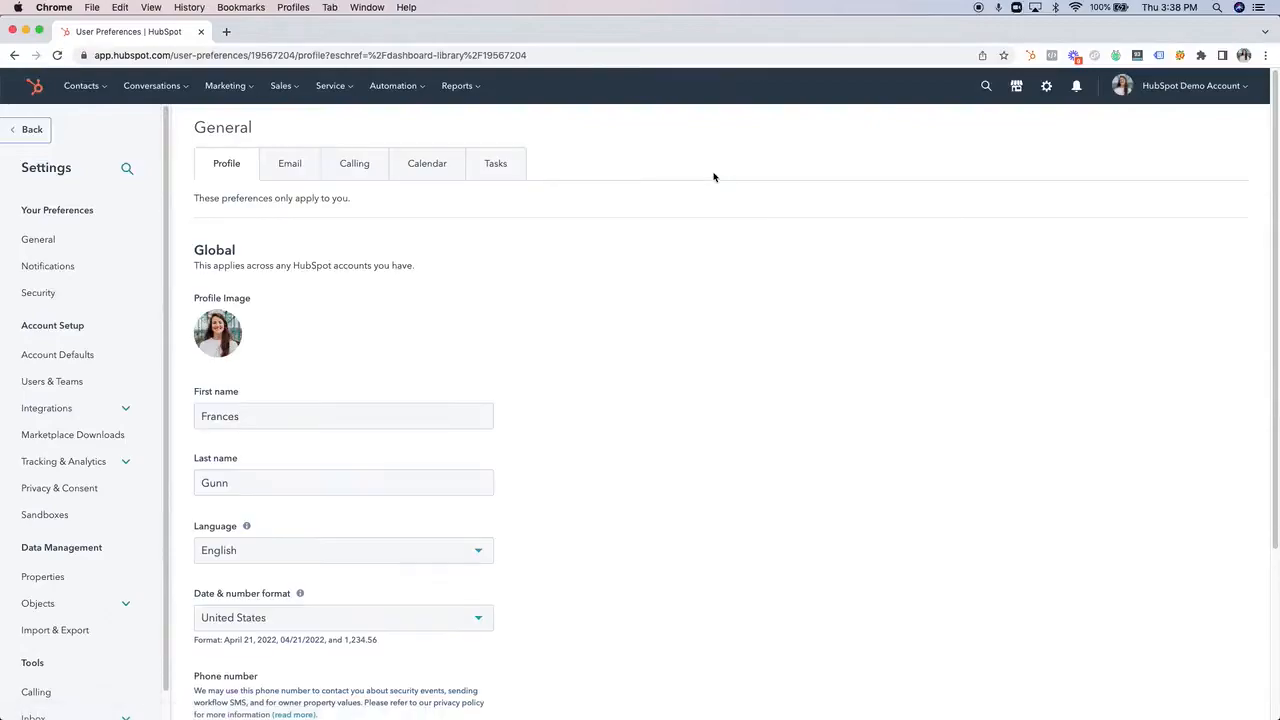
# Open the property settings for contacts and start creating a new property.
pyautogui.scroll(-2, 84, 370)
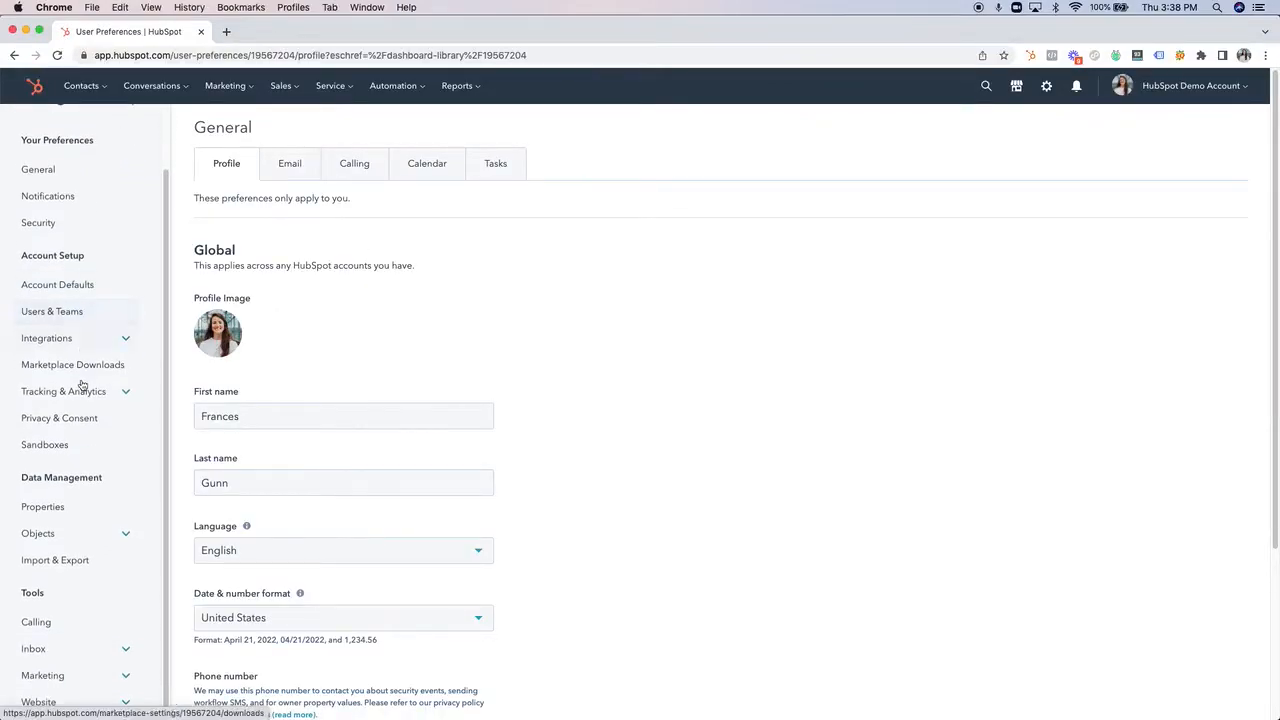
pyautogui.click(60, 509)
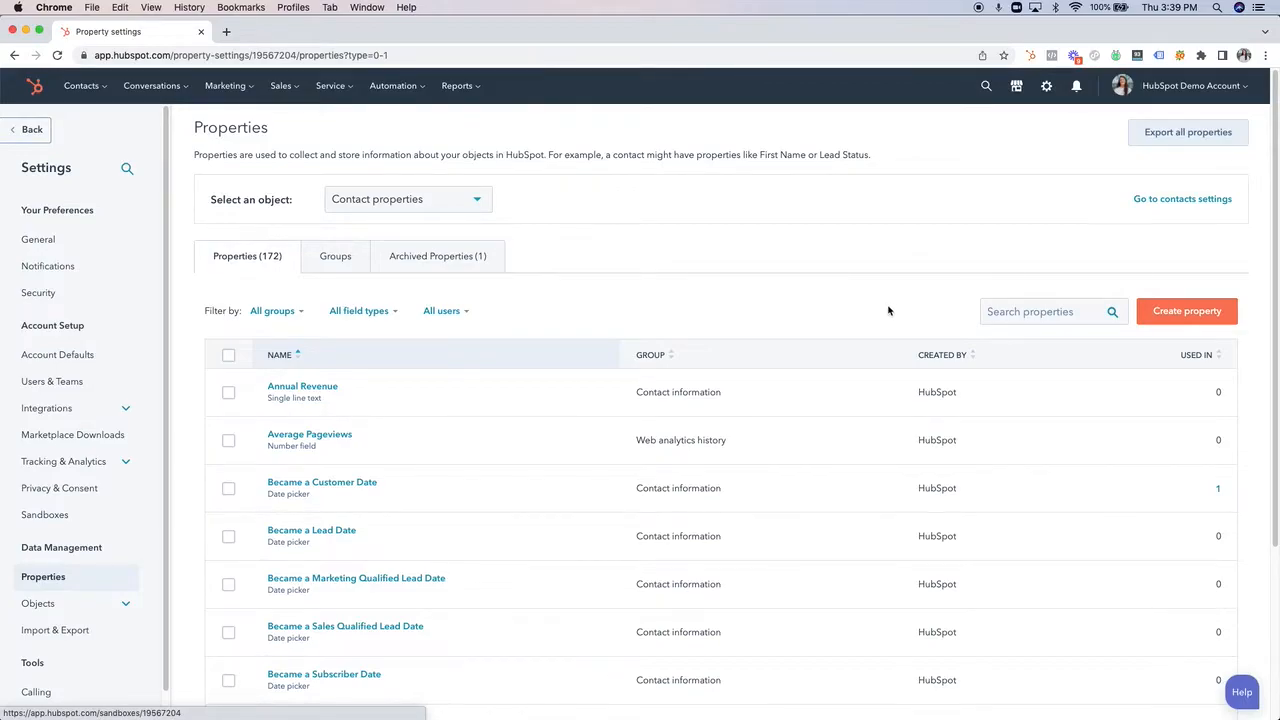
pyautogui.click(1195, 317)
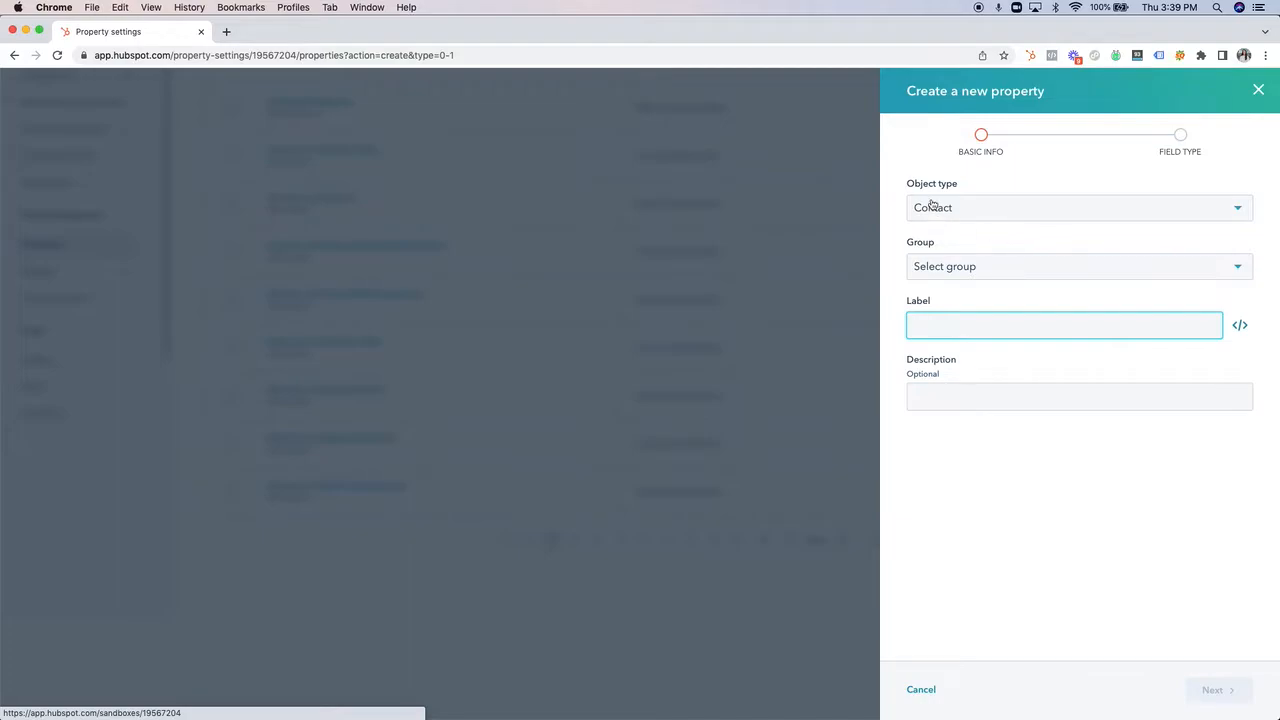
# Review the available object types, keep Contact, and assign the new property to the Conversion information group.
pyautogui.click(998, 210)
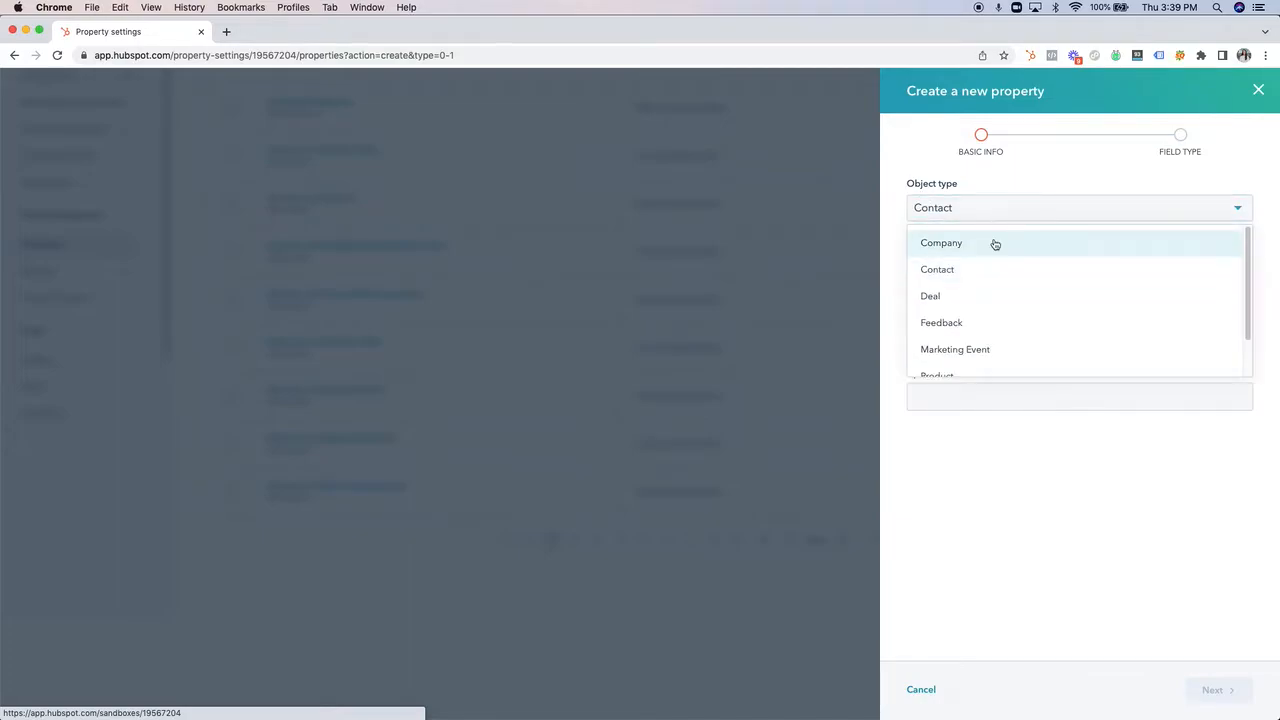
pyautogui.scroll(-2, 1014, 323)
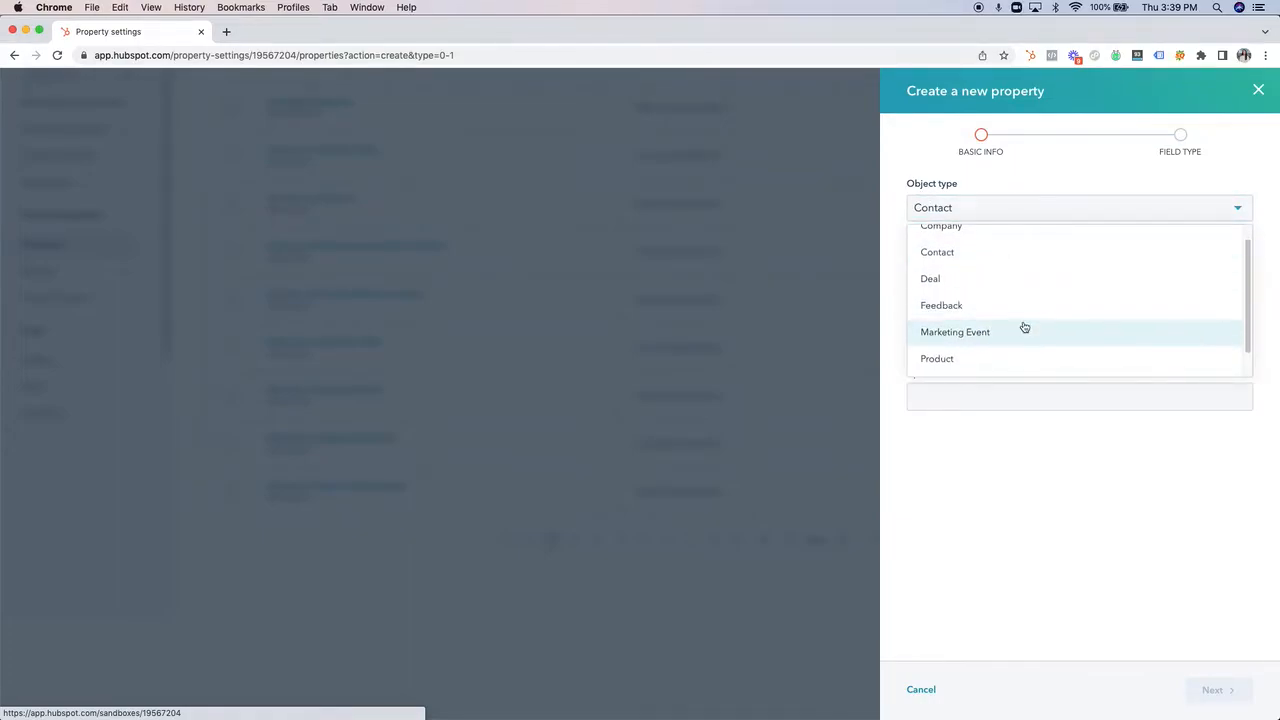
pyautogui.click(1005, 500)
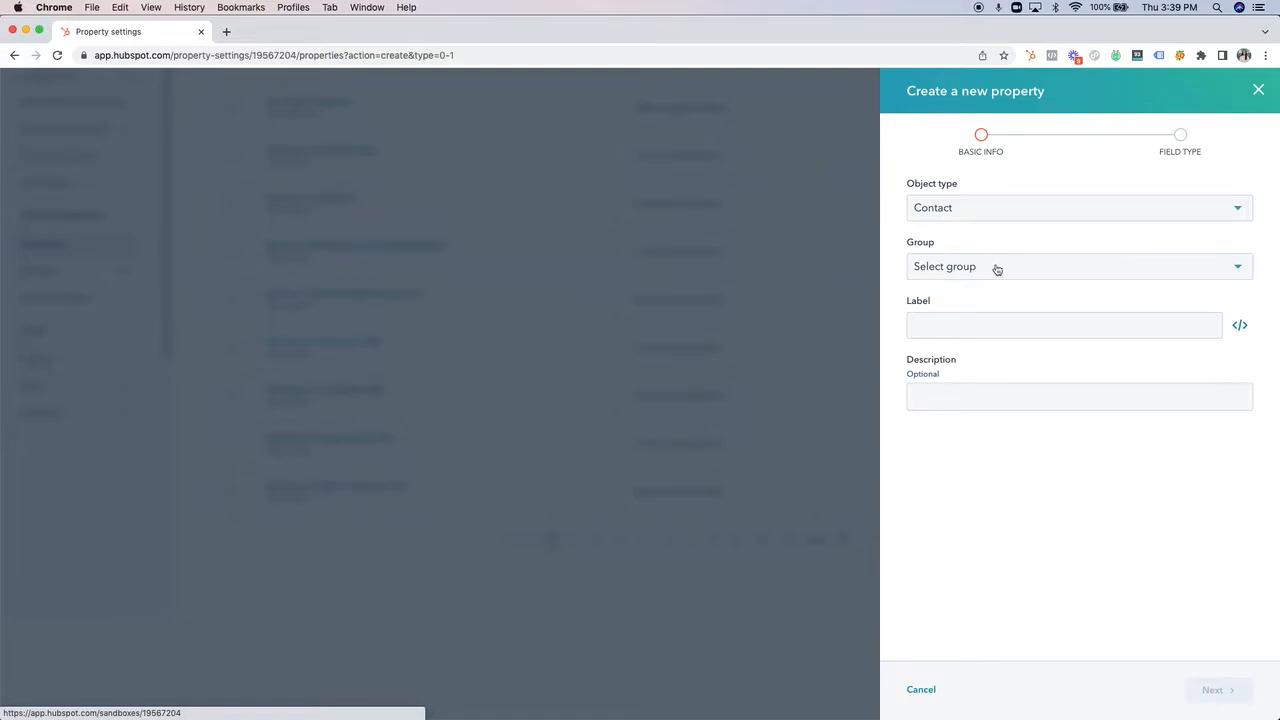
pyautogui.click(966, 268)
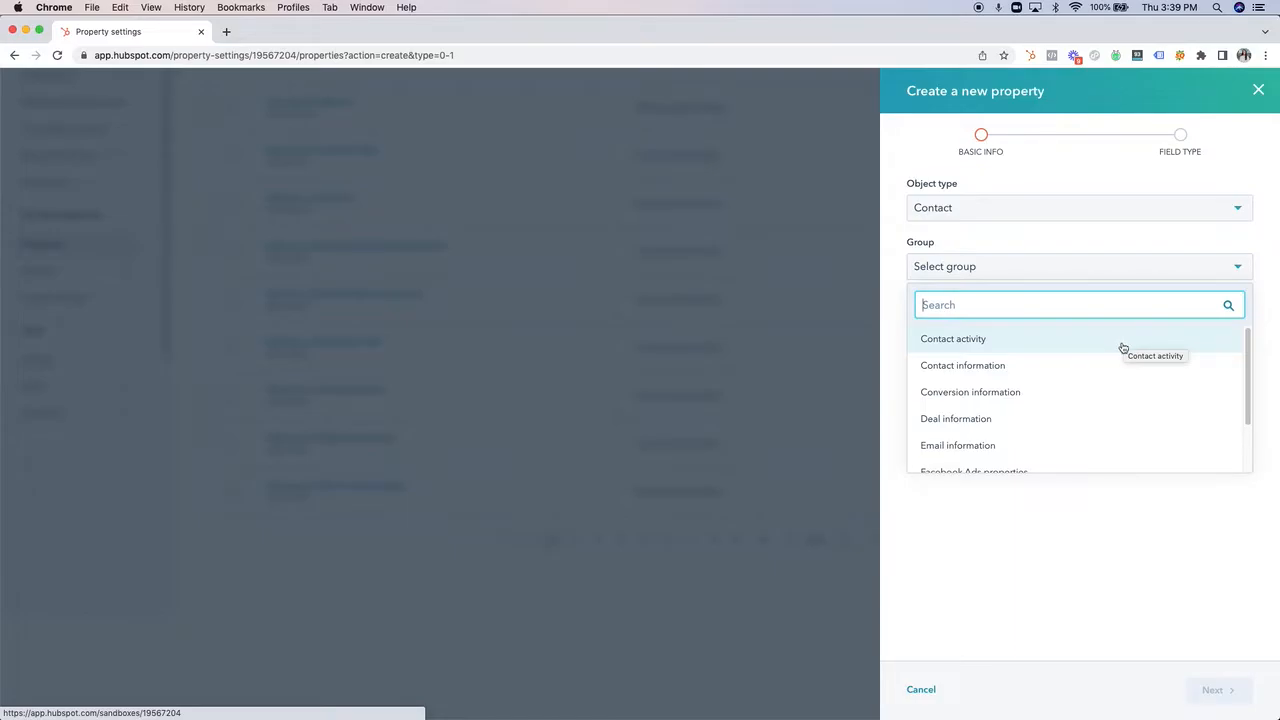
pyautogui.click(995, 399)
# Label the new contact property "Custom Lead Source".
pyautogui.click(1001, 332)
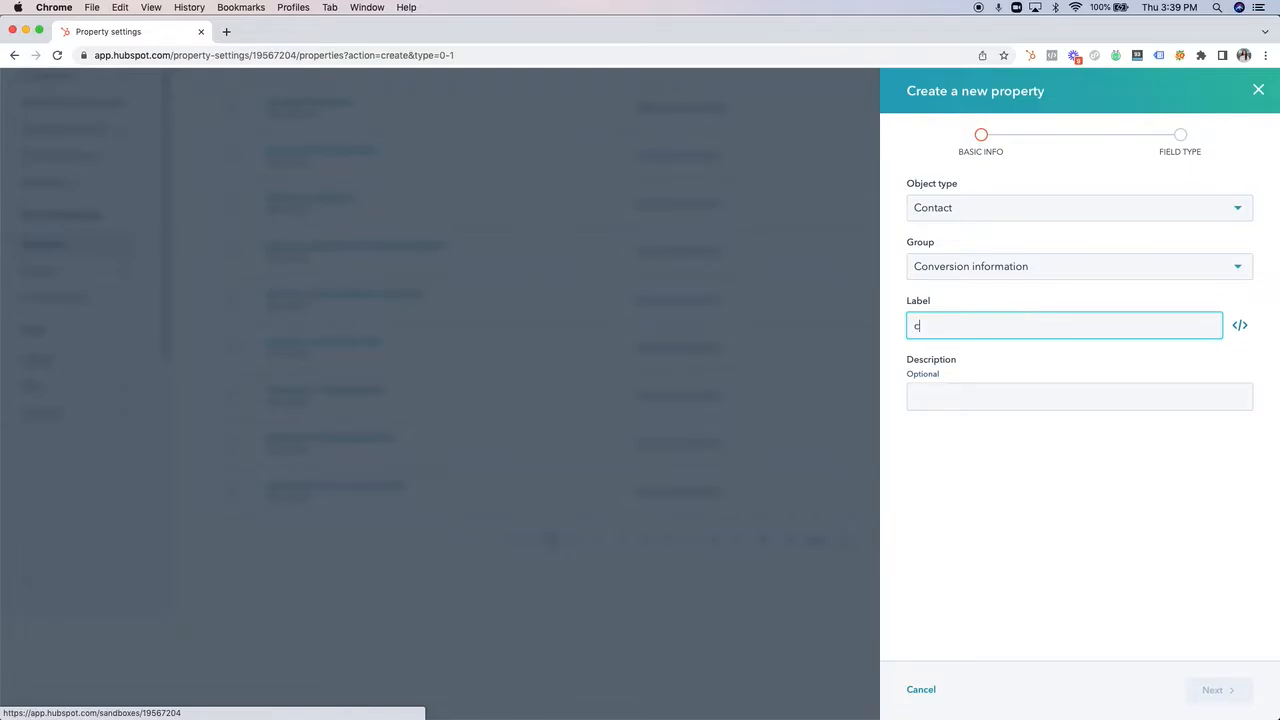
pyautogui.write('custom l')
pyautogui.press('BackSpace')
pyautogui.press('BackSpace')
pyautogui.press('BackSpace')
pyautogui.press('BackSpace')
pyautogui.press('BackSpace')
pyautogui.press('BackSpace')
pyautogui.press('BackSpace')
pyautogui.press('BackSpace')
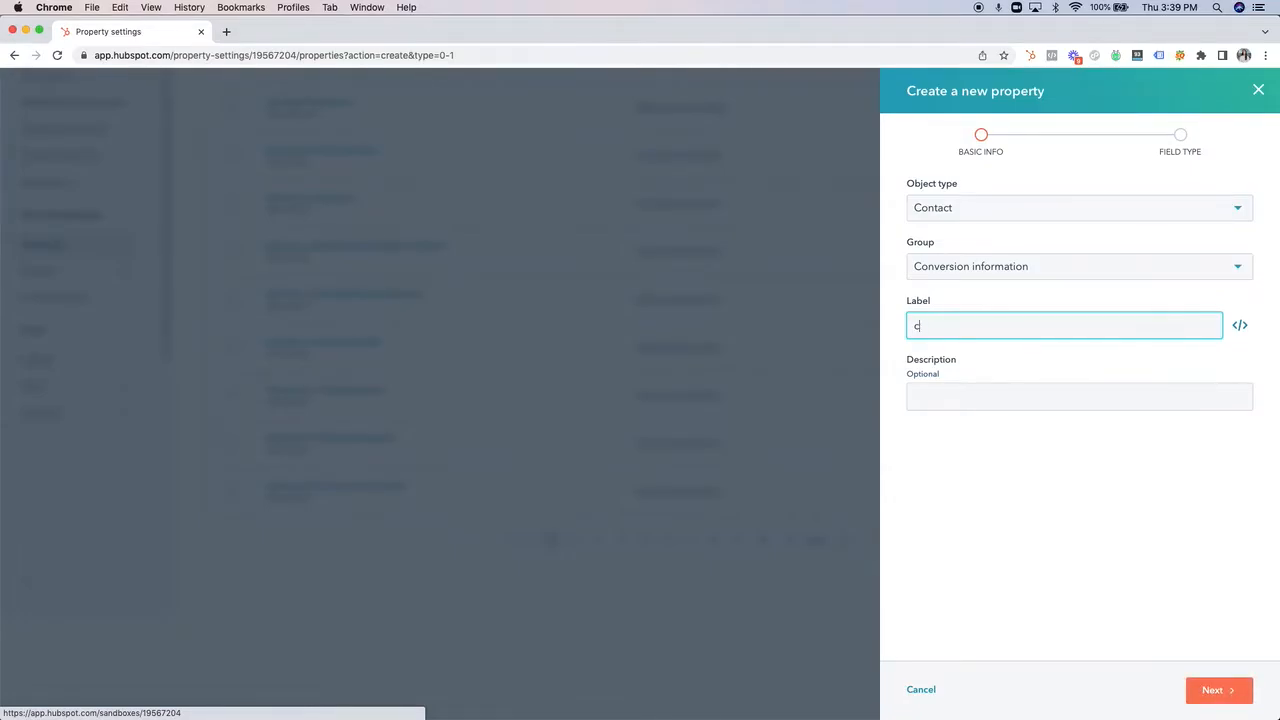
pyautogui.write('Custom Lead Source')
pyautogui.click(1049, 437)
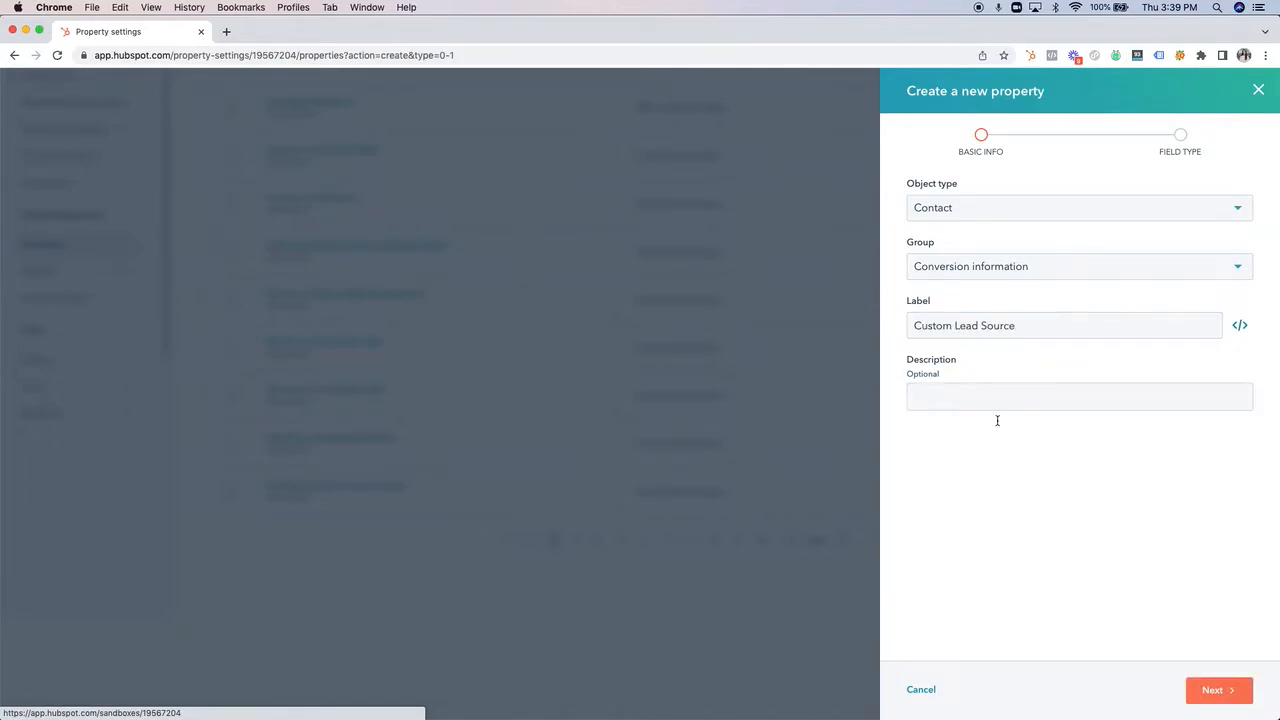
# Continue to the field type settings and make the property a Multiple checkboxes field.
pyautogui.click(1226, 697)
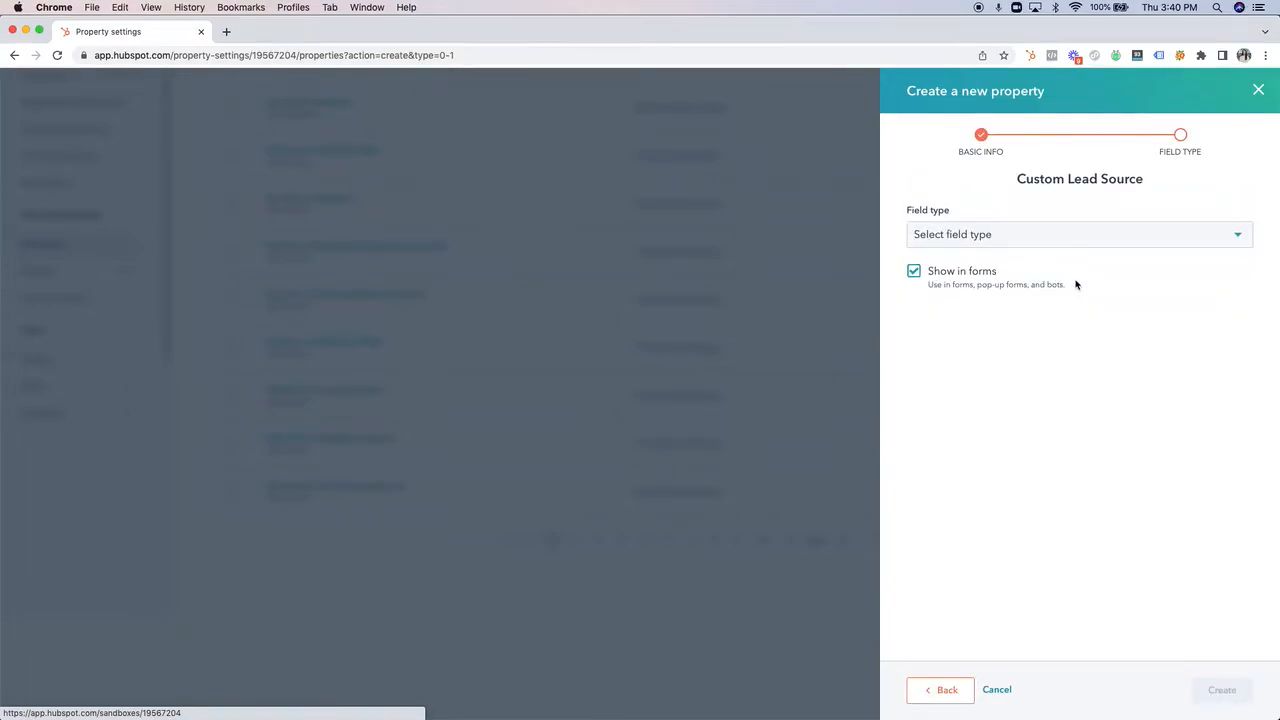
pyautogui.click(1065, 245)
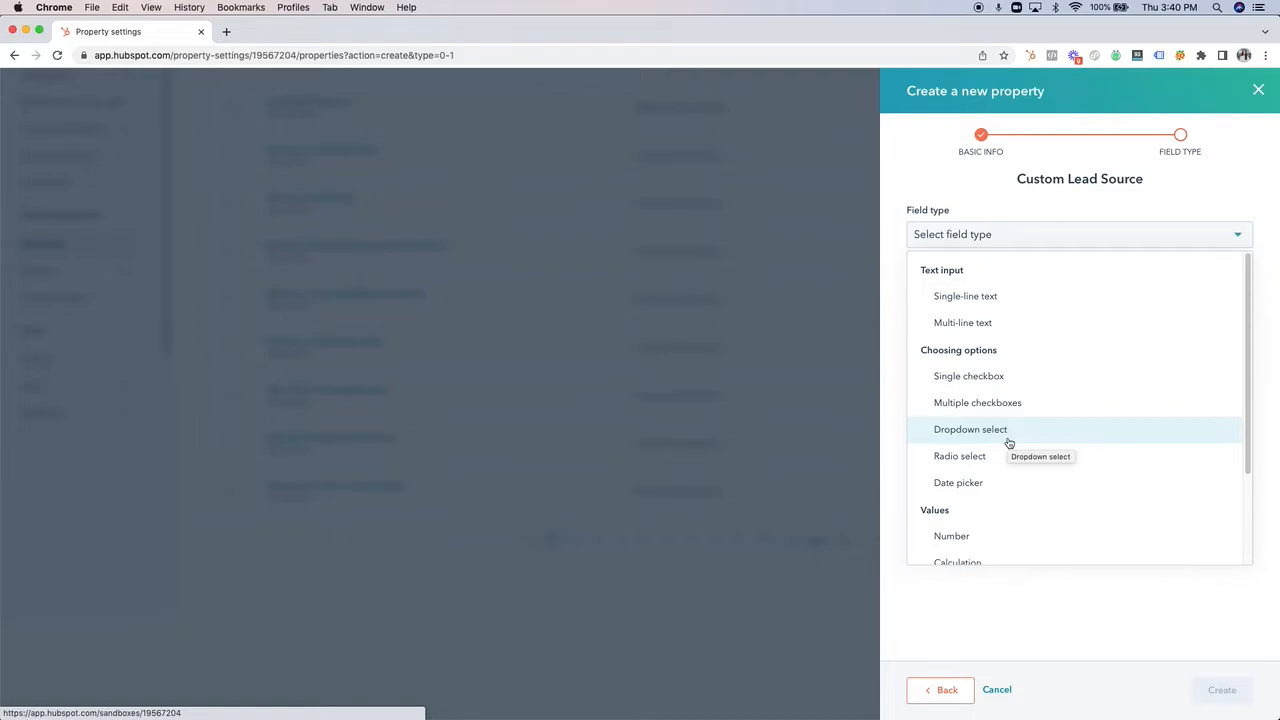
pyautogui.click(964, 410)
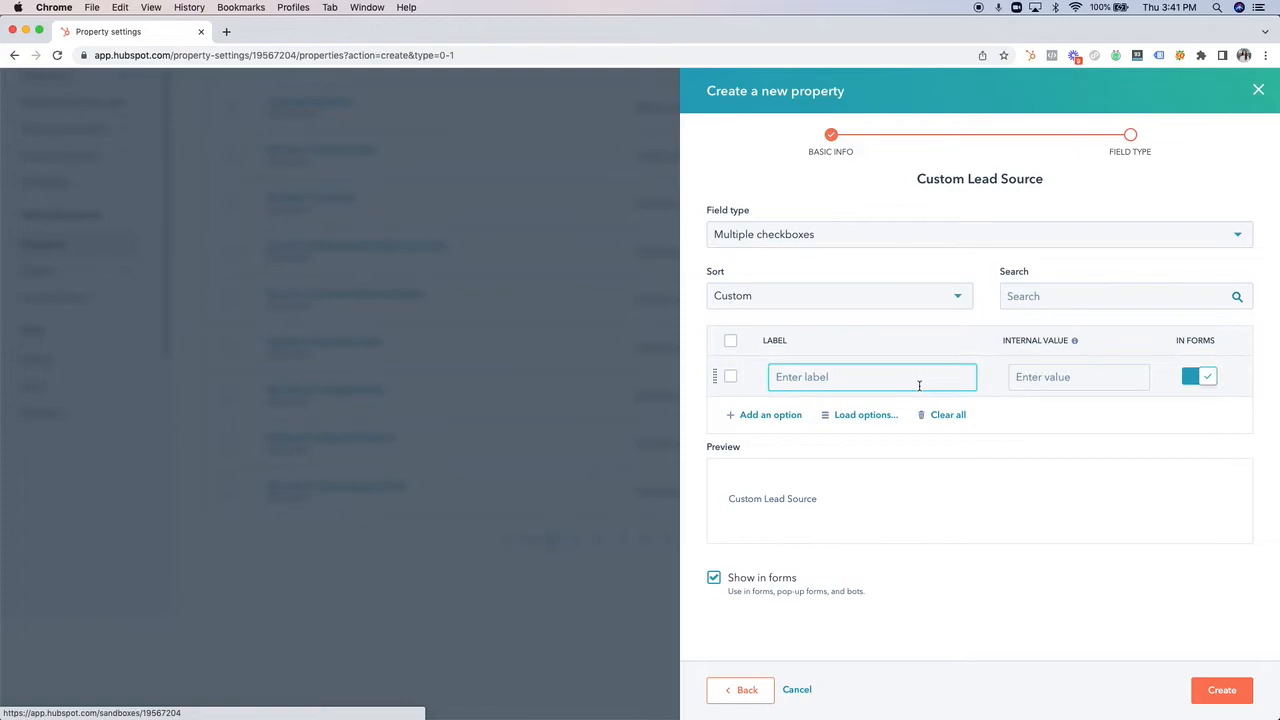
# Label the first checkbox option "Quarterly Campaign".
pyautogui.write('Campign')
pyautogui.doubleClick(855, 377)
pyautogui.rightClick(787, 381)
pyautogui.click(800, 392)
pyautogui.doubleClick(810, 377)
pyautogui.write('Quarterly')
pyautogui.click(790, 432)
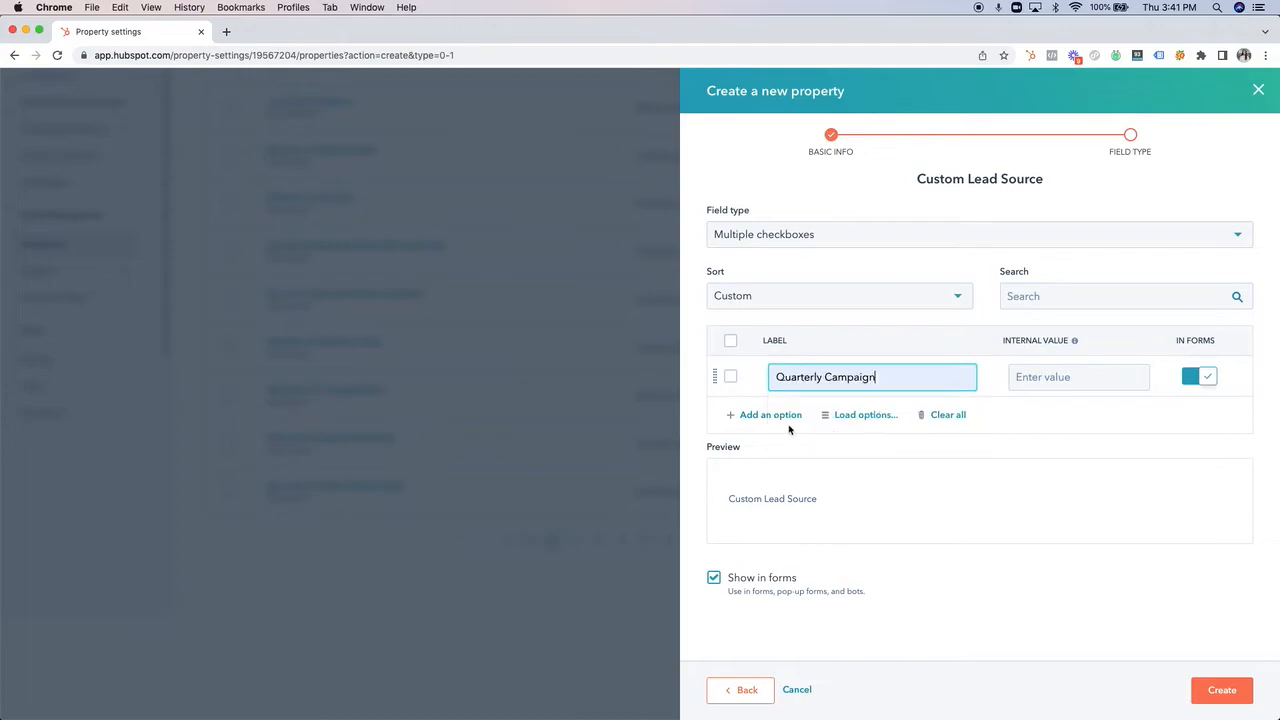
# Add two more checkbox options labelled "Facebook Ad" and "Sales Rep".
pyautogui.press('Return')
pyautogui.write('Fa')
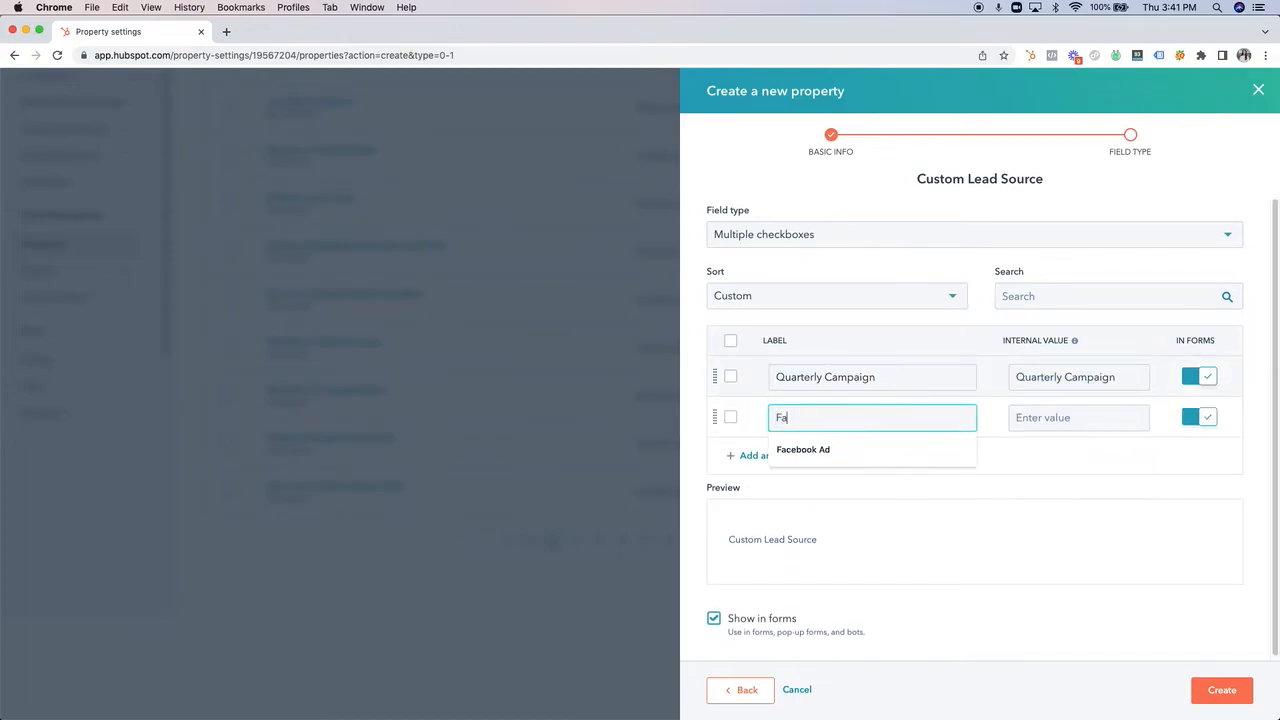
pyautogui.write('cebook Ad')
pyautogui.press('Return')
pyautogui.write('S')
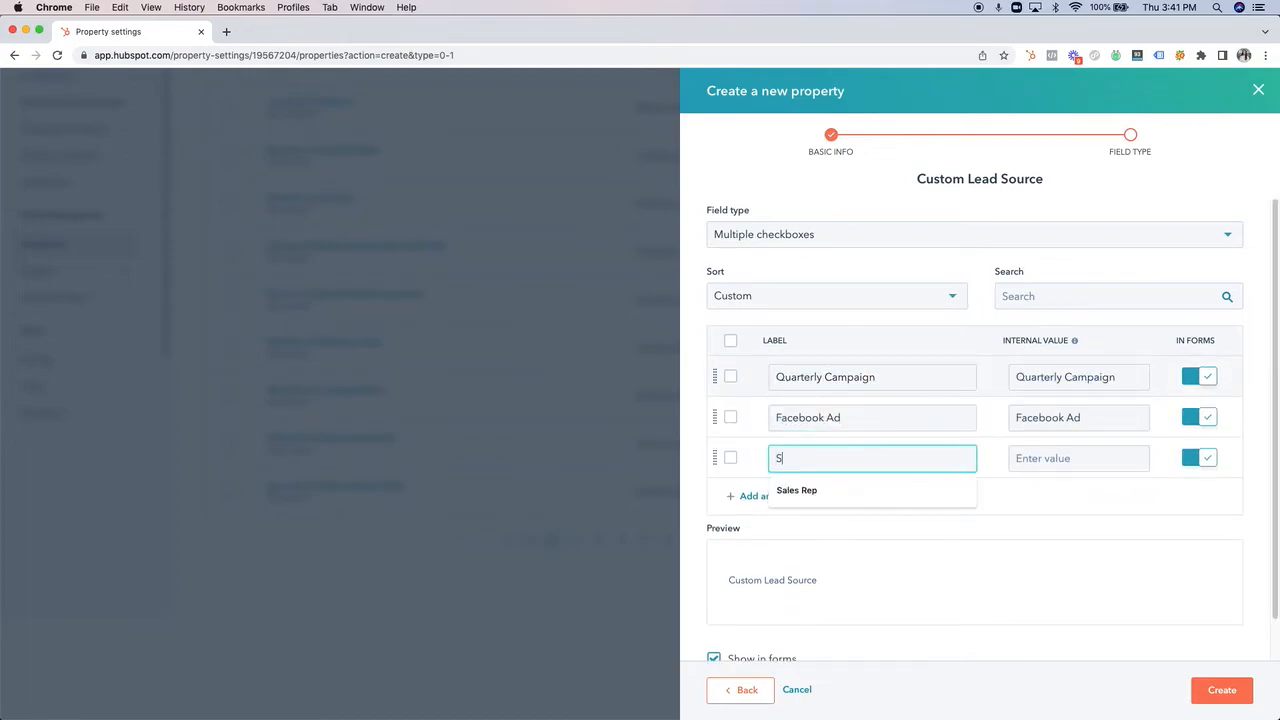
pyautogui.write('ales Rep')
pyautogui.click(1054, 526)
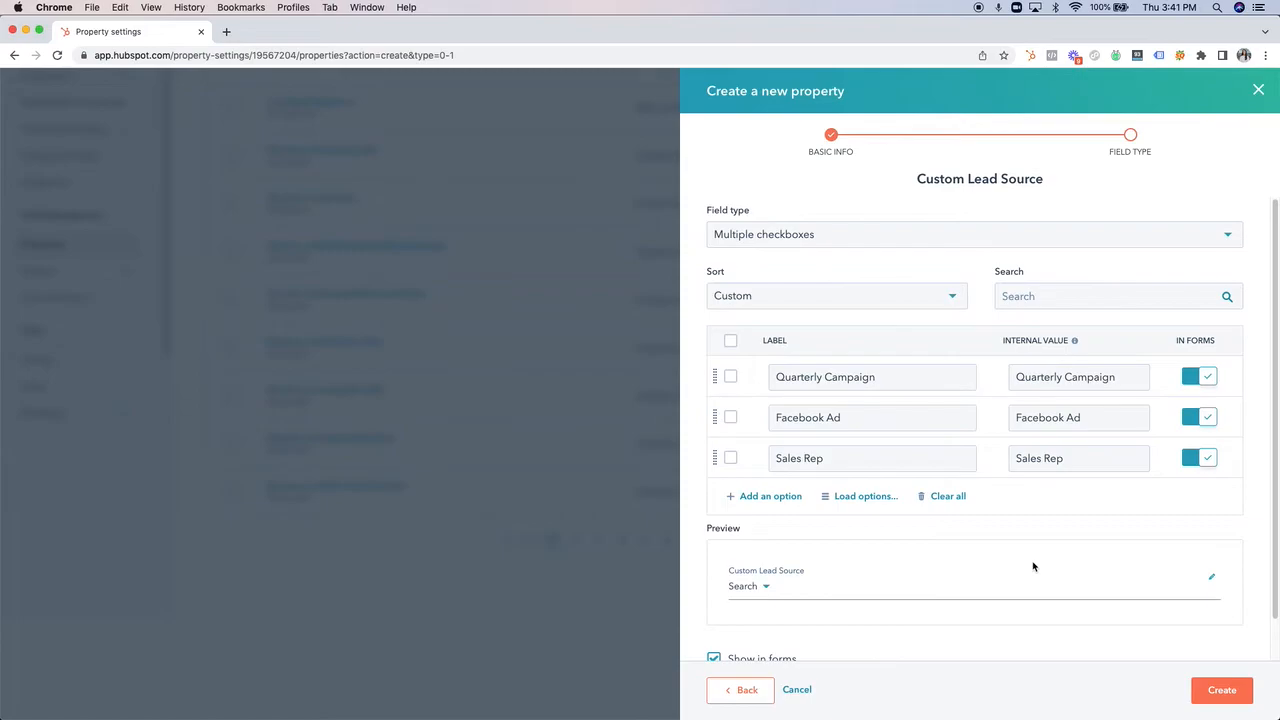
# Try selecting Facebook Ad and Sales Rep in the property's preview, and create the Custom Lead Source property.
pyautogui.scroll(-2, 760, 580)
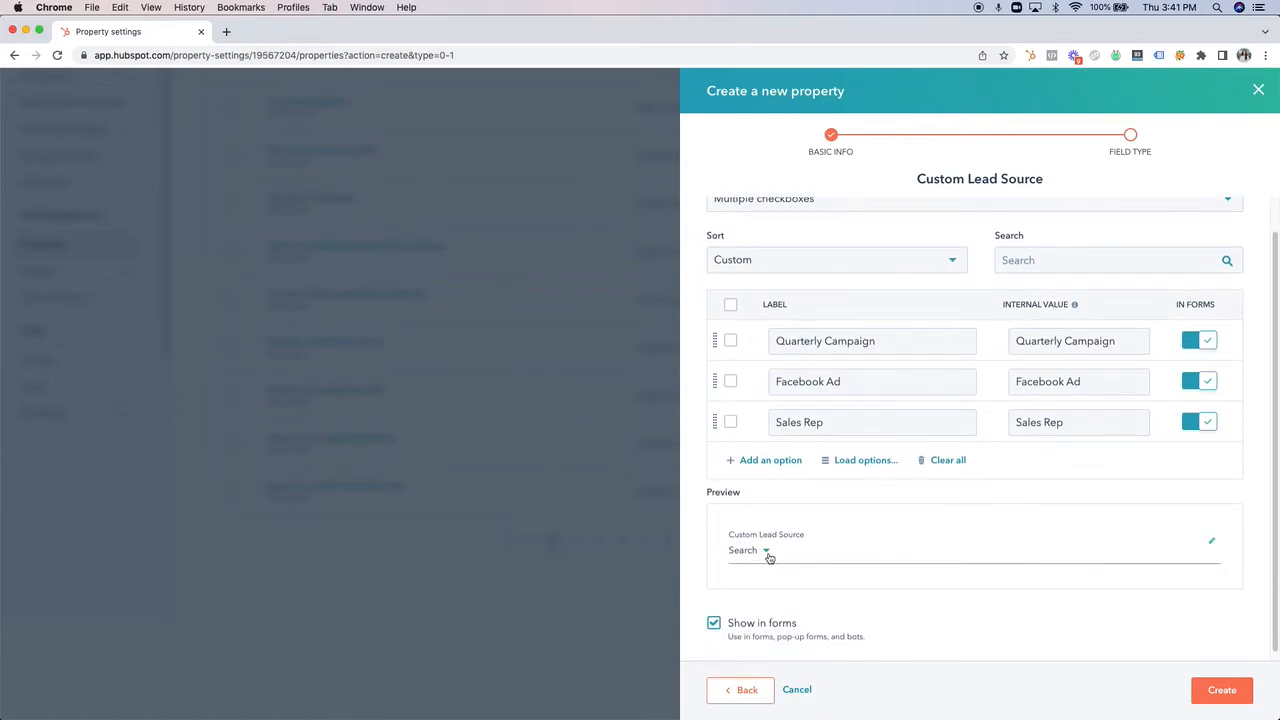
pyautogui.click(766, 554)
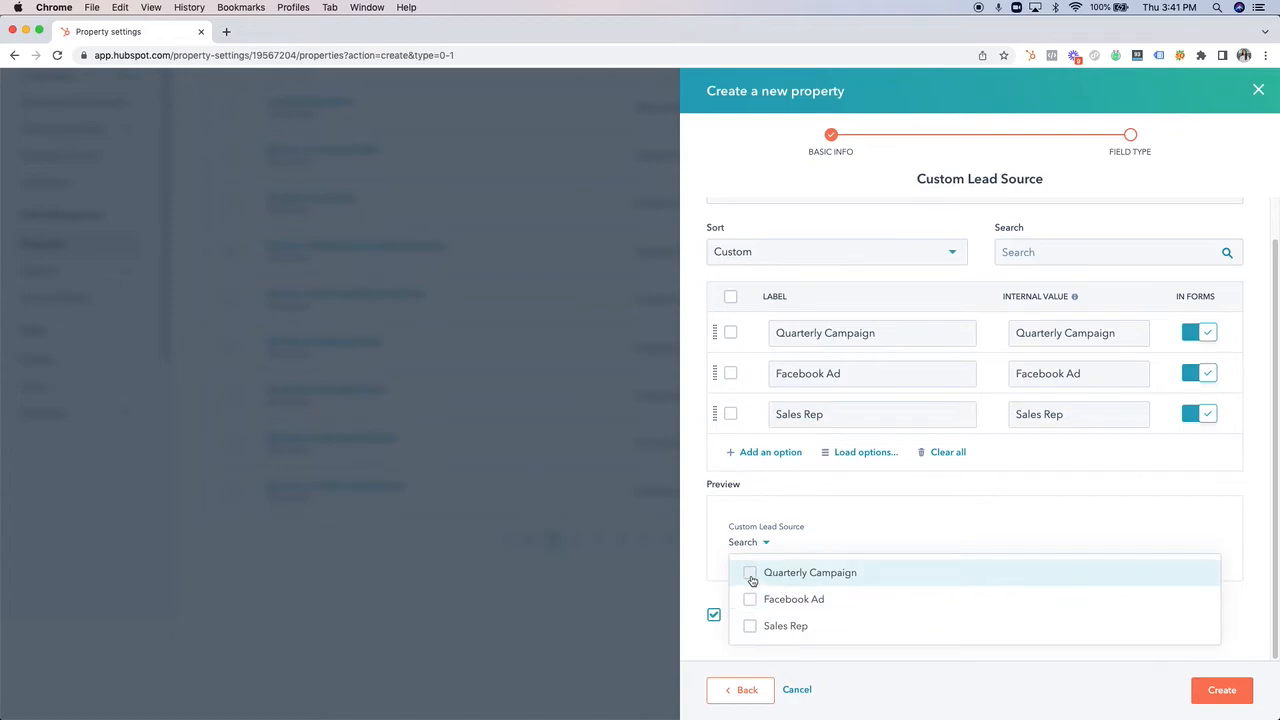
pyautogui.click(750, 601)
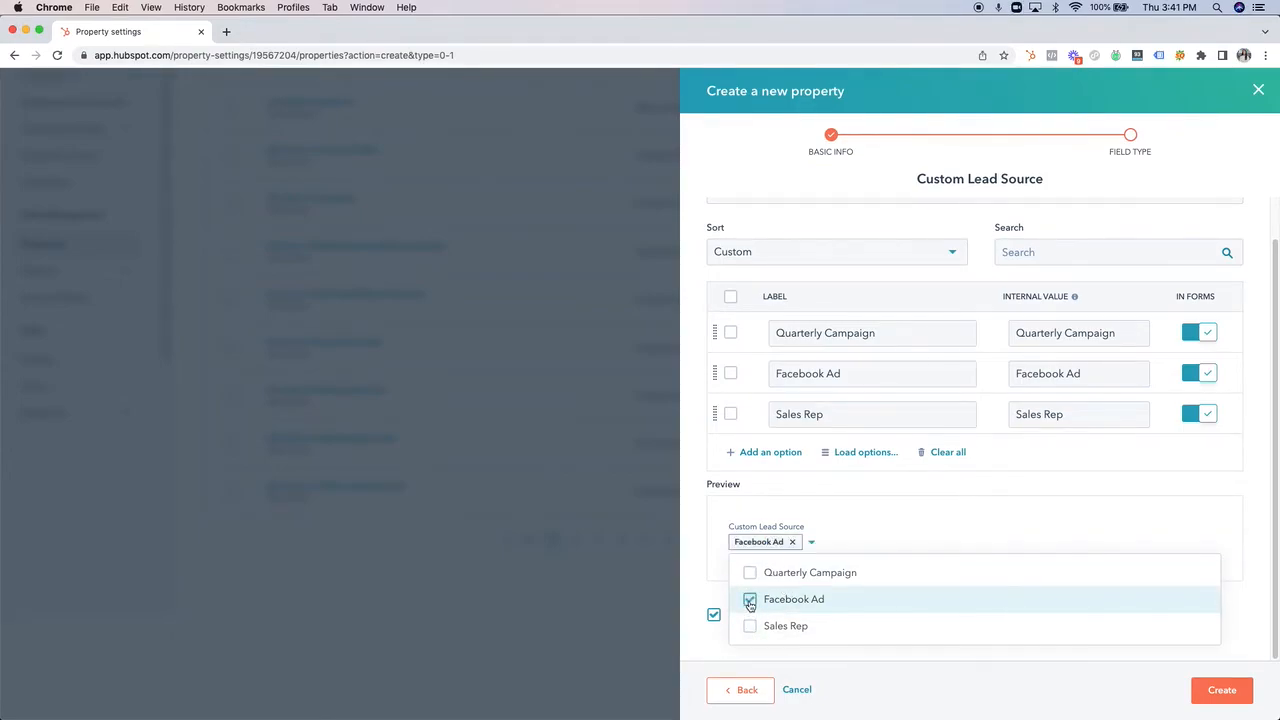
pyautogui.click(750, 626)
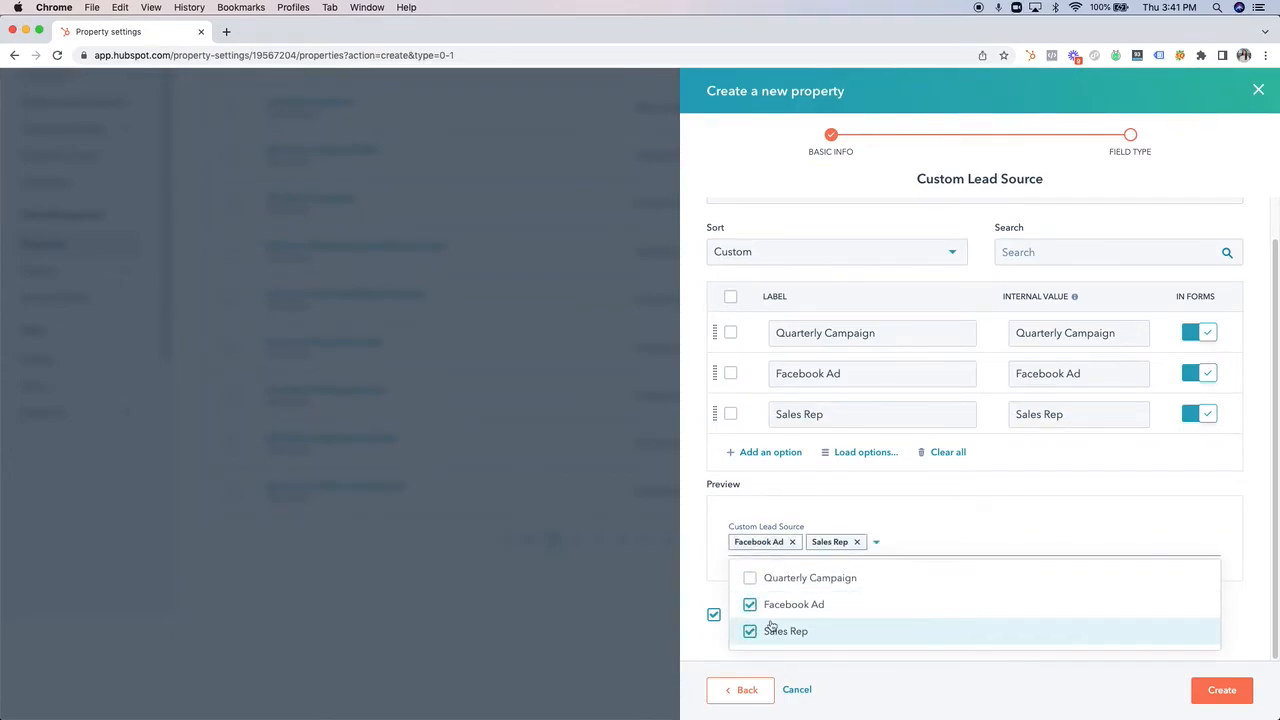
pyautogui.click(954, 546)
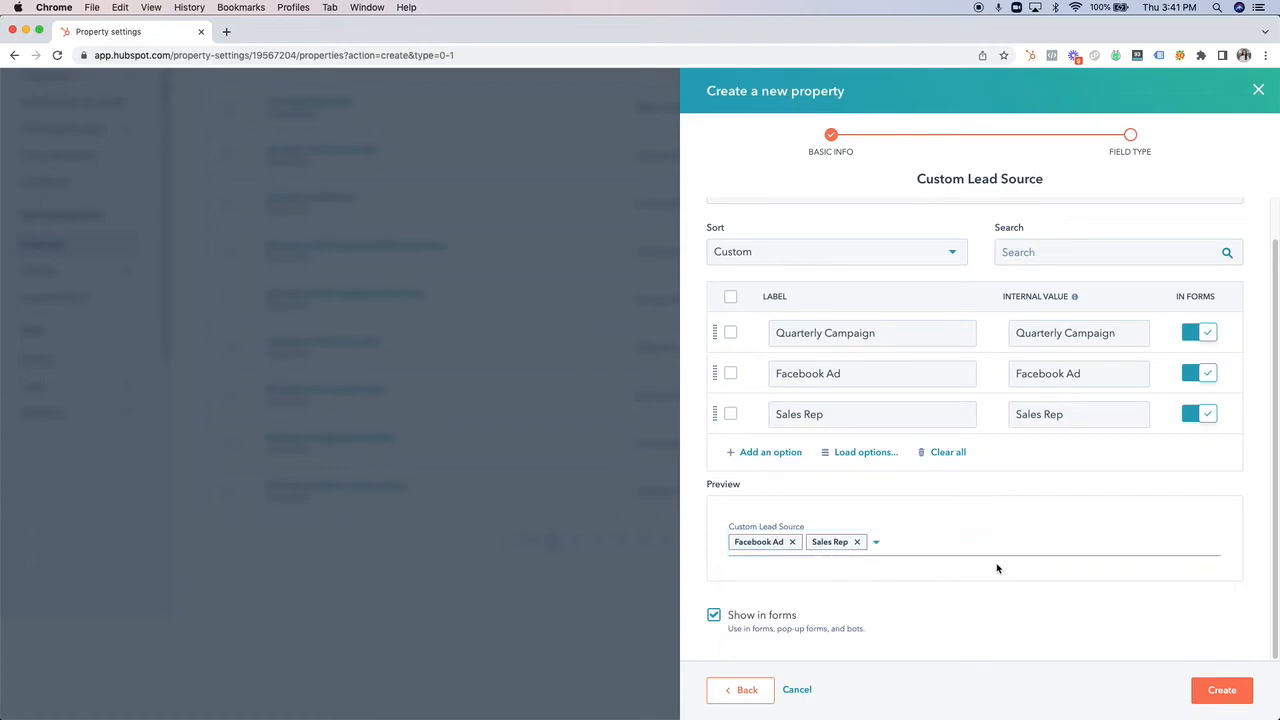
pyautogui.click(1101, 643)
pyautogui.scroll(1, 1103, 637)
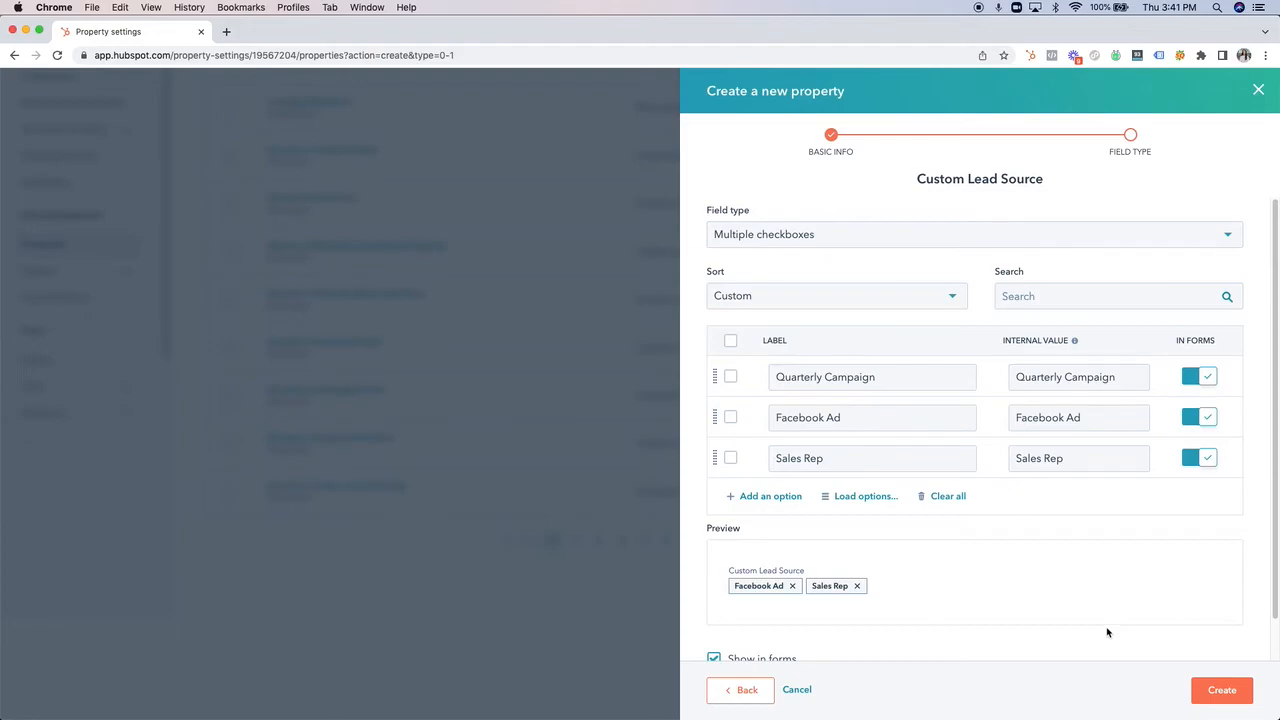
pyautogui.click(1225, 694)
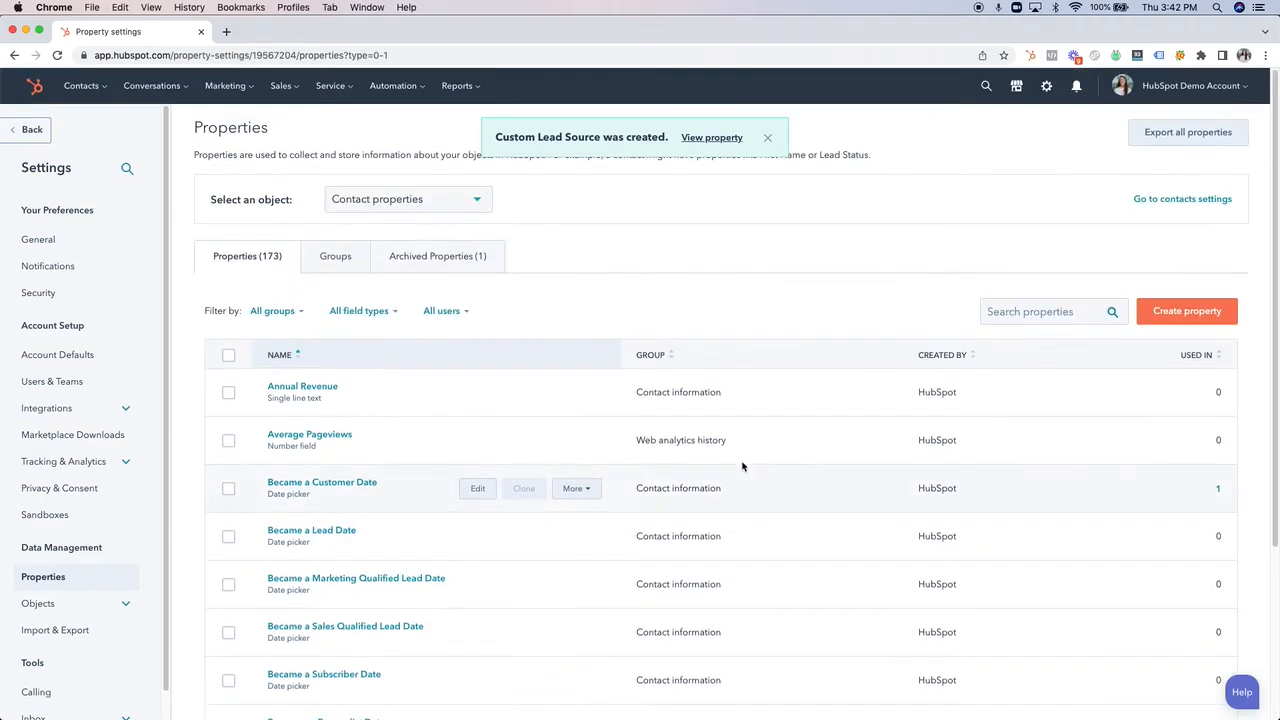
# Search the contact properties for "custom lead" and clear the search.
pyautogui.click(1015, 305)
pyautogui.write('custom')
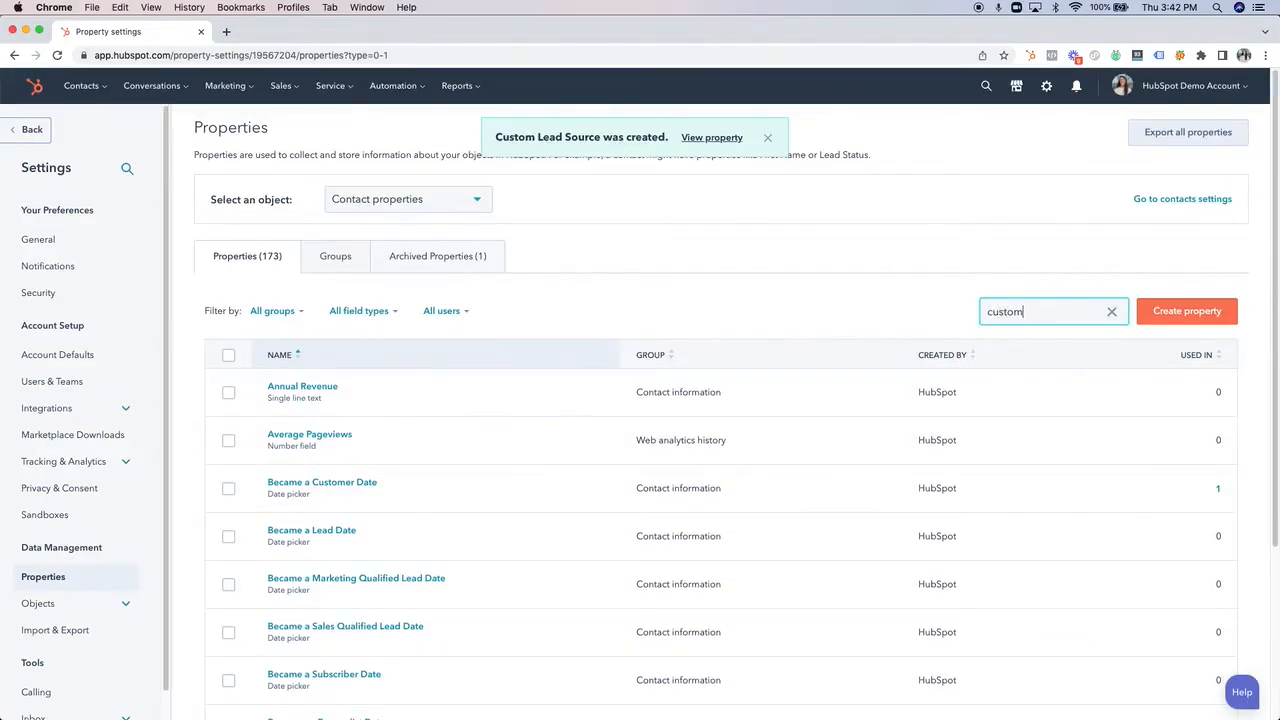
pyautogui.write(' lead')
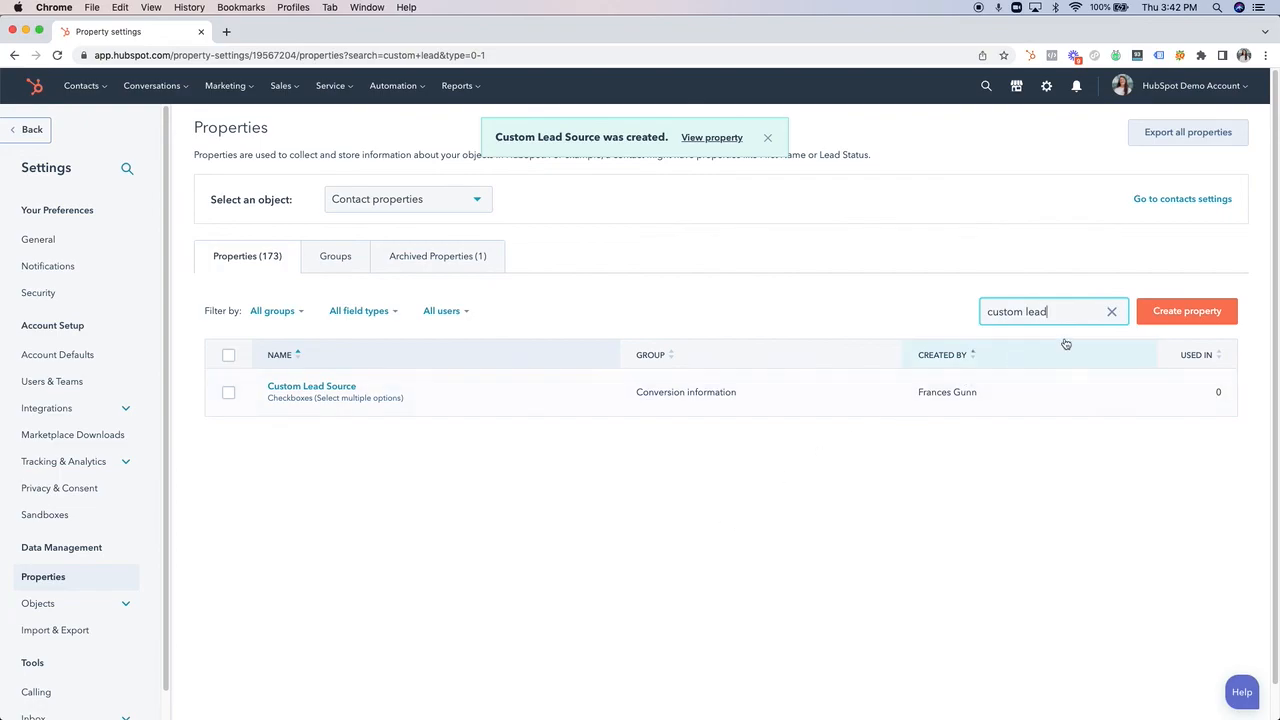
pyautogui.click(1111, 311)
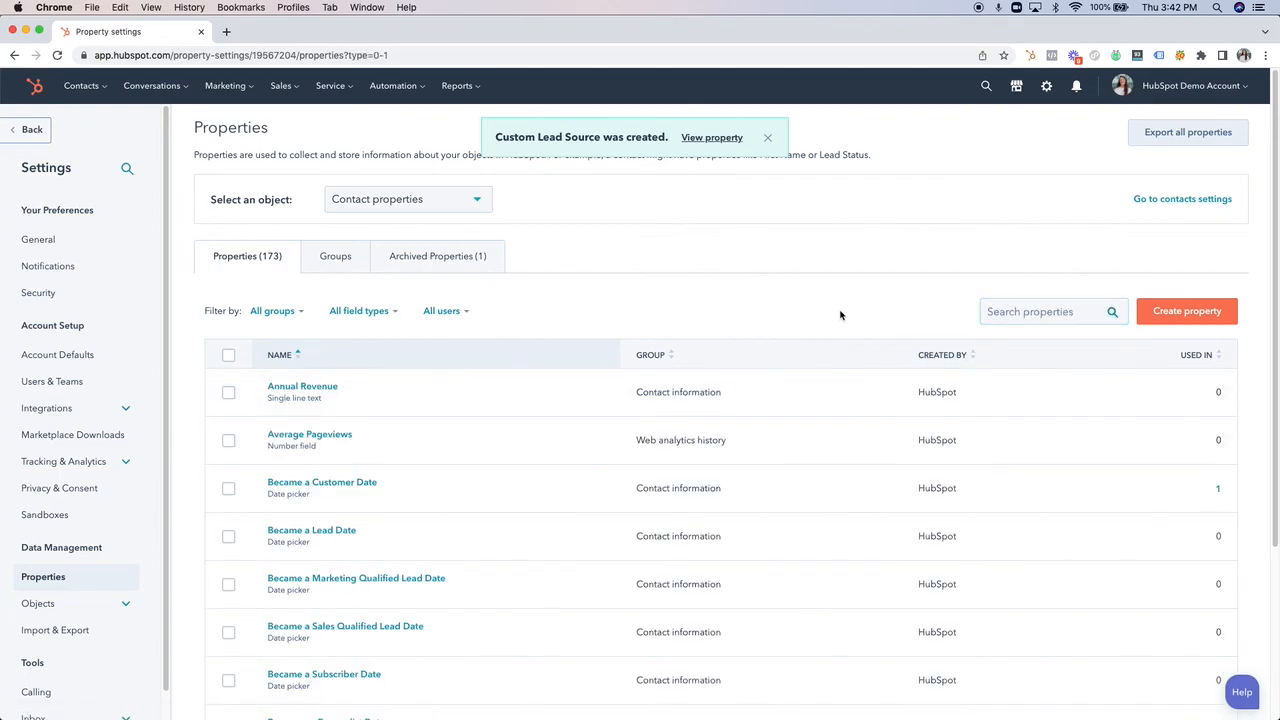